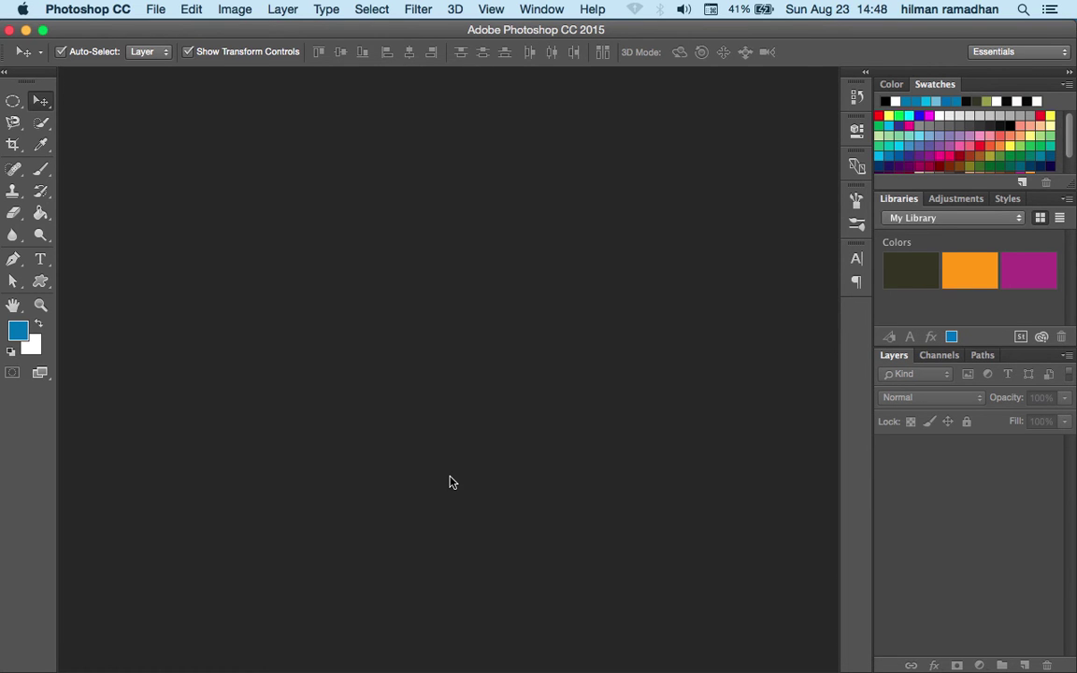
Create a new document named tutorial, 1100 × 2000 pixels at 150 pixels/inch, in RGB Color with a white background.
key(super+n)
text(tutorial)
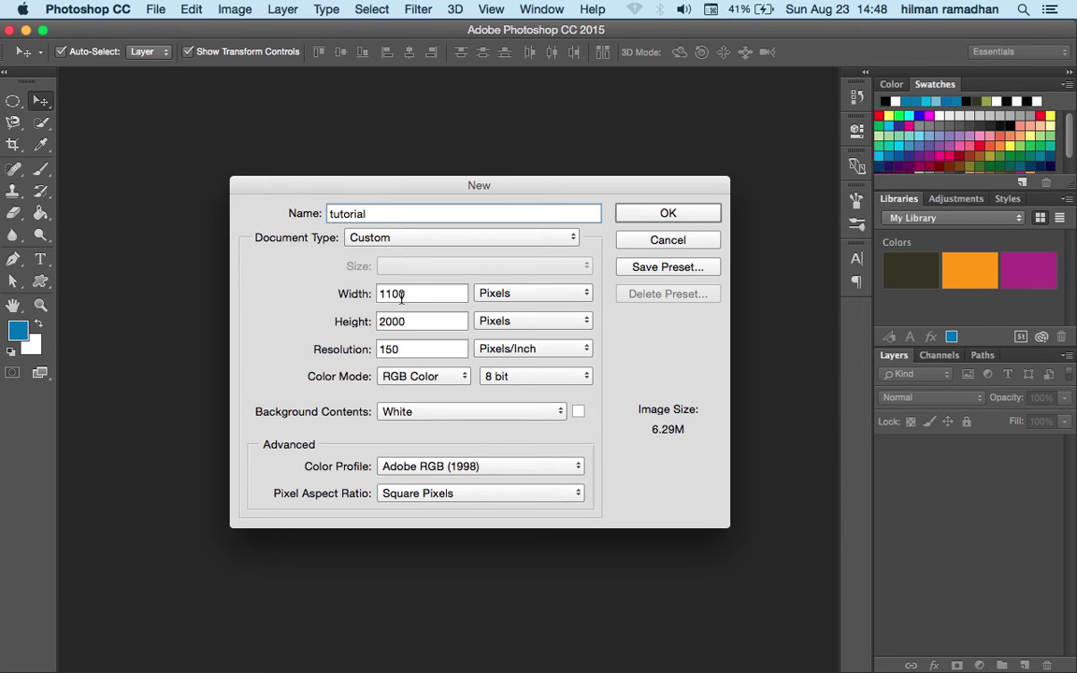
click(448, 376)
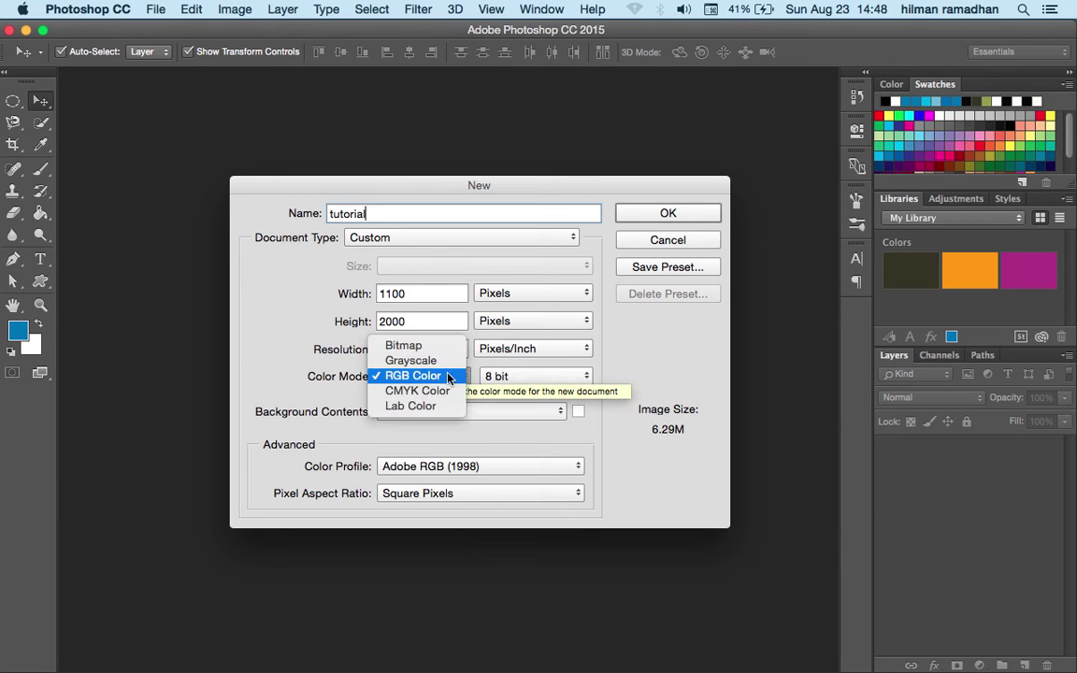
click(447, 376)
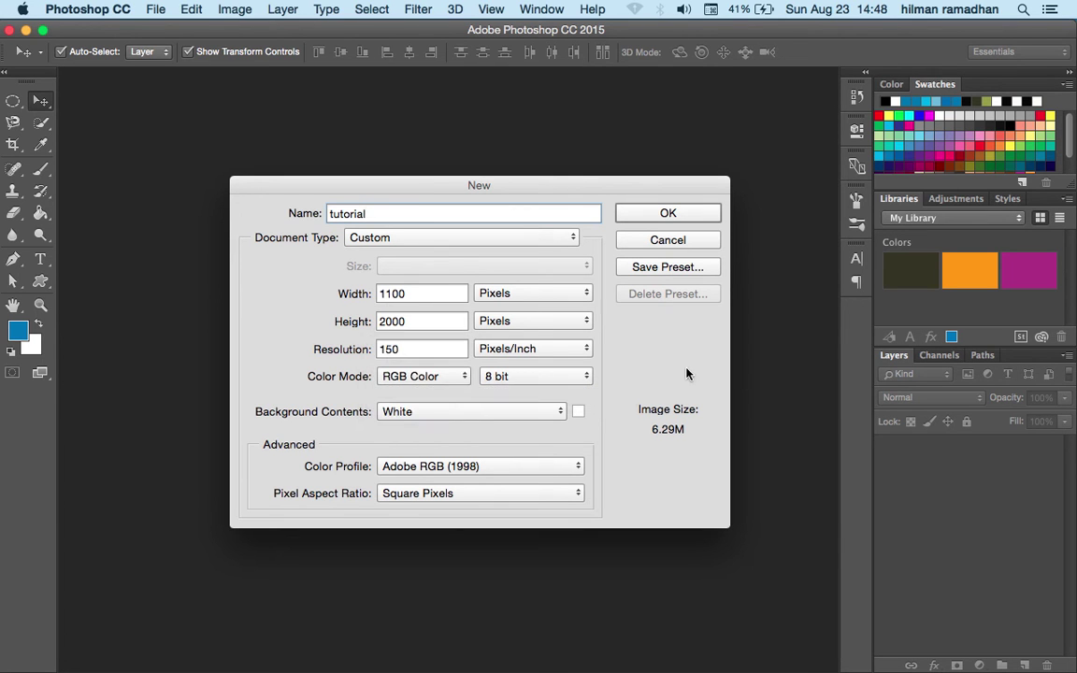
click(685, 212)
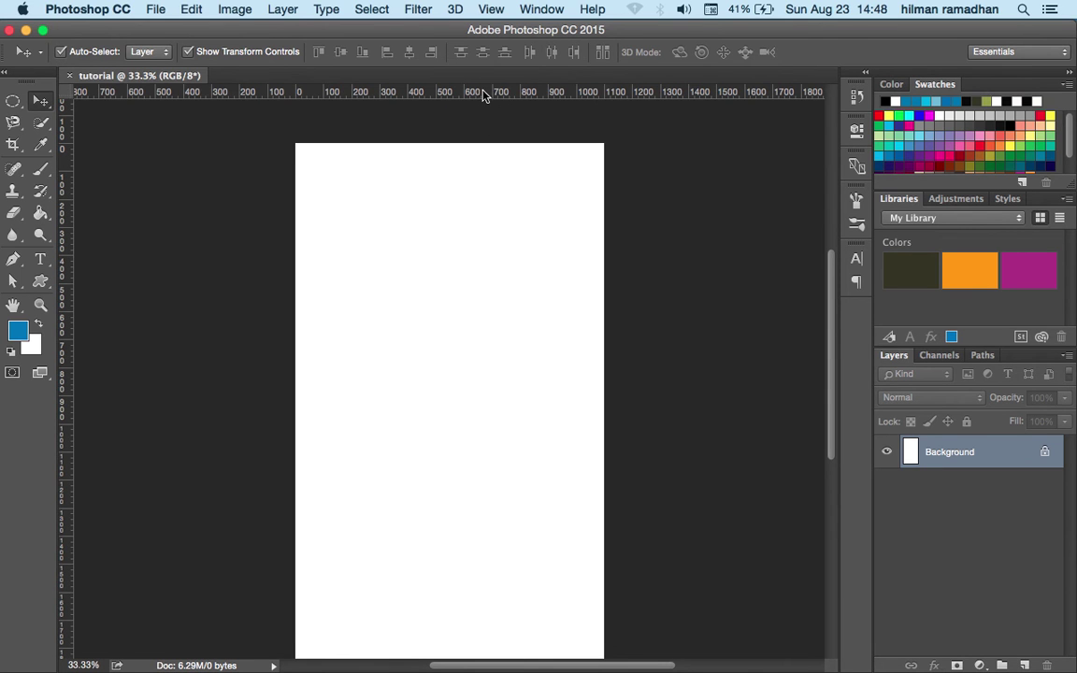
Try out one horizontal and one vertical guide pulled from the rulers near the canvas's upper-left corner, and remove both.
click(493, 8)
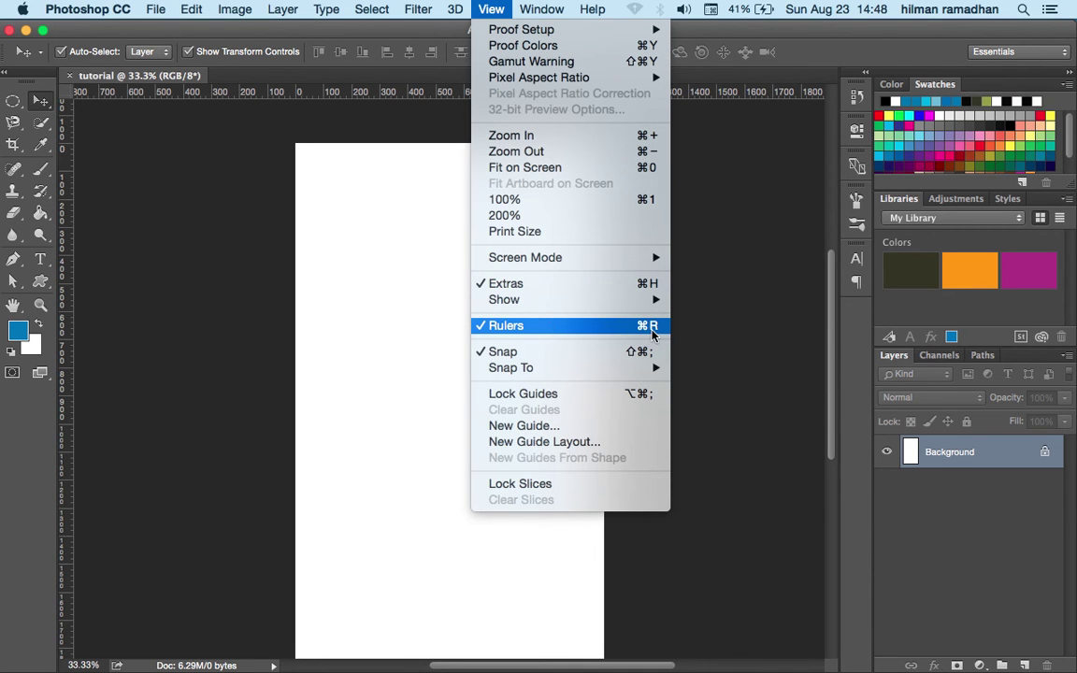
click(713, 358)
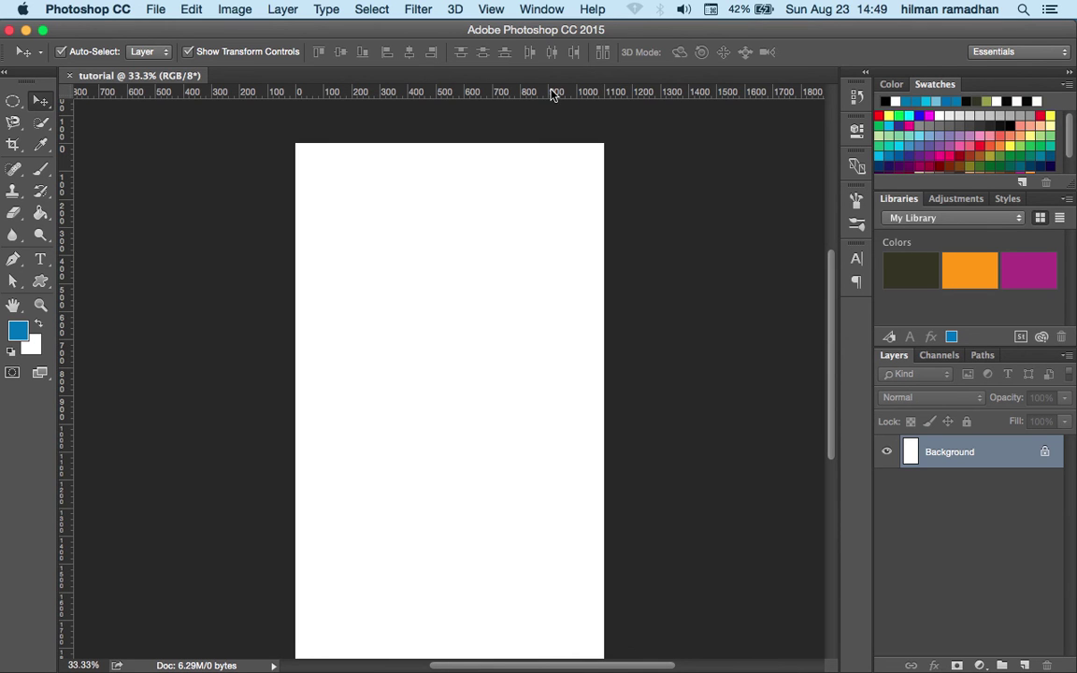
drag(543, 98, 527, 161)
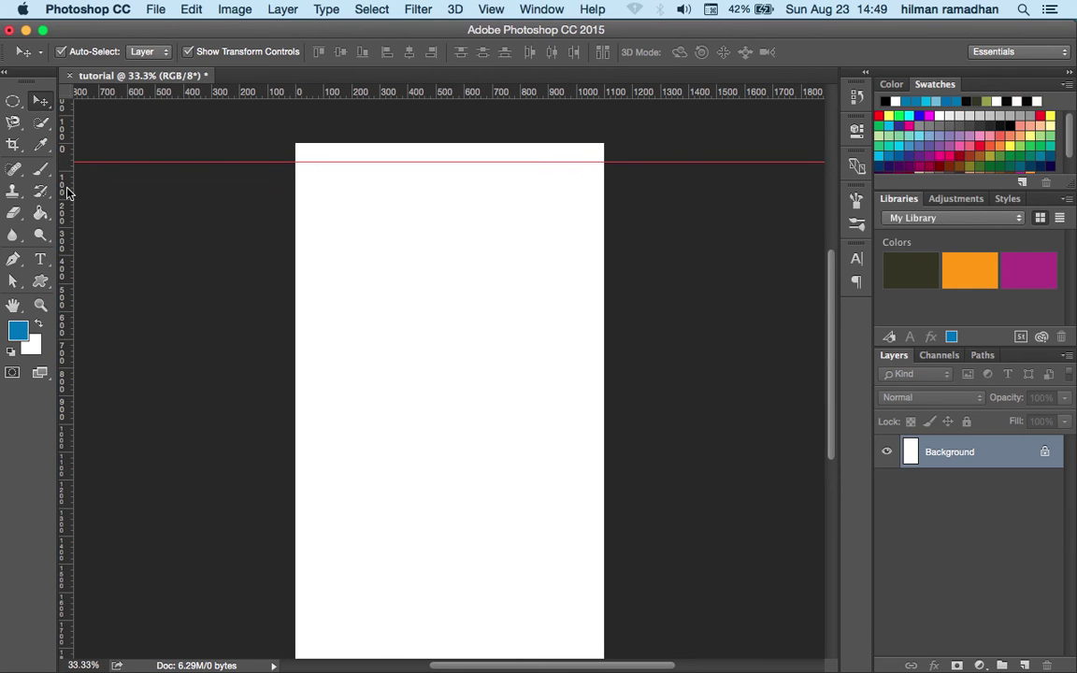
drag(67, 192, 325, 199)
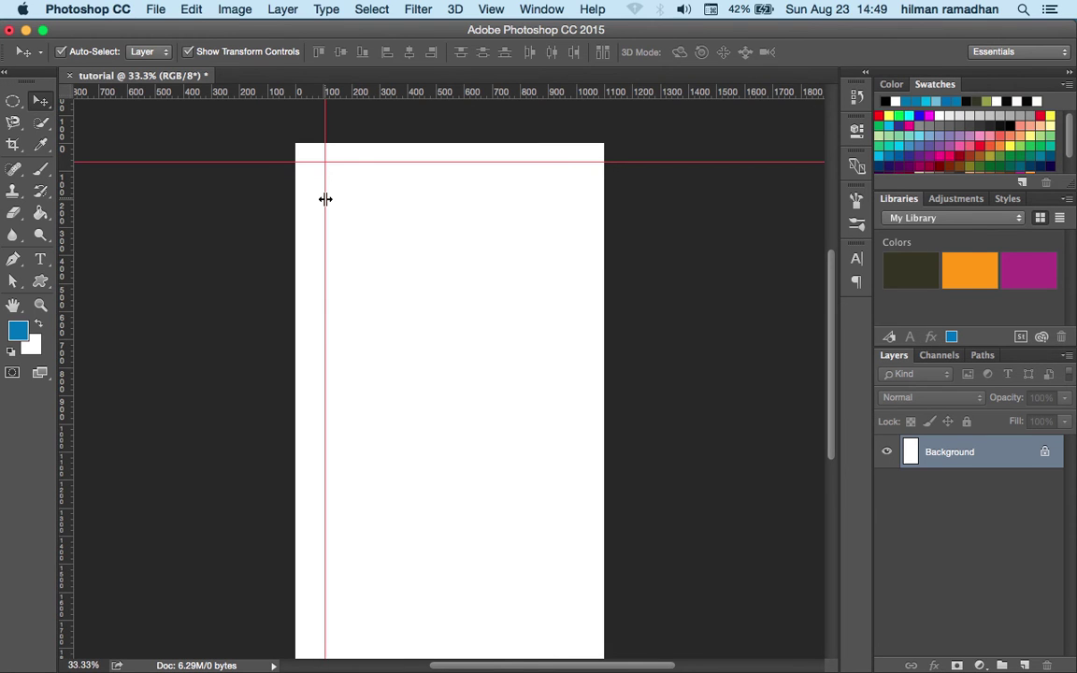
drag(325, 199, 61, 155)
drag(378, 160, 408, 91)
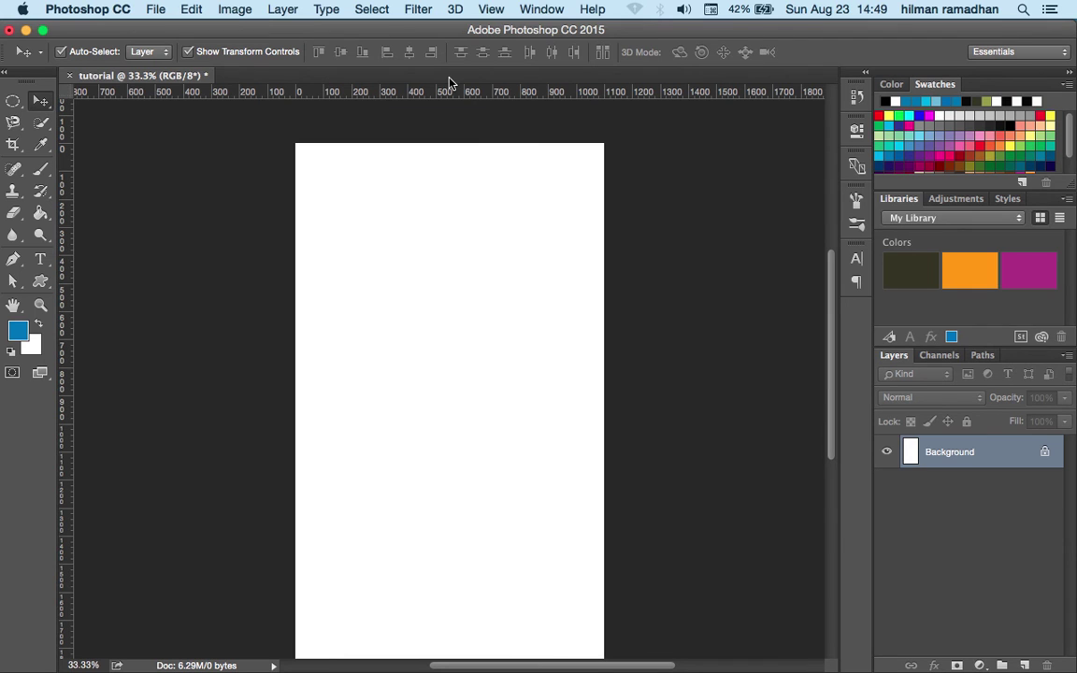
Add a vertical guide at exactly 70 px using the New Guide command.
click(491, 10)
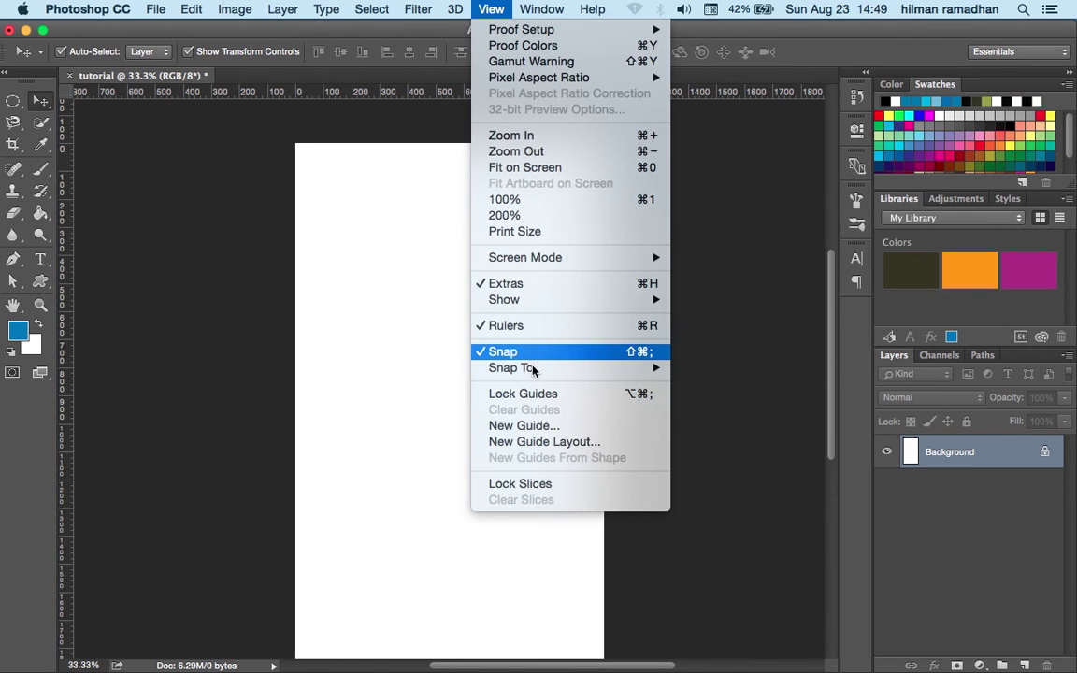
click(533, 426)
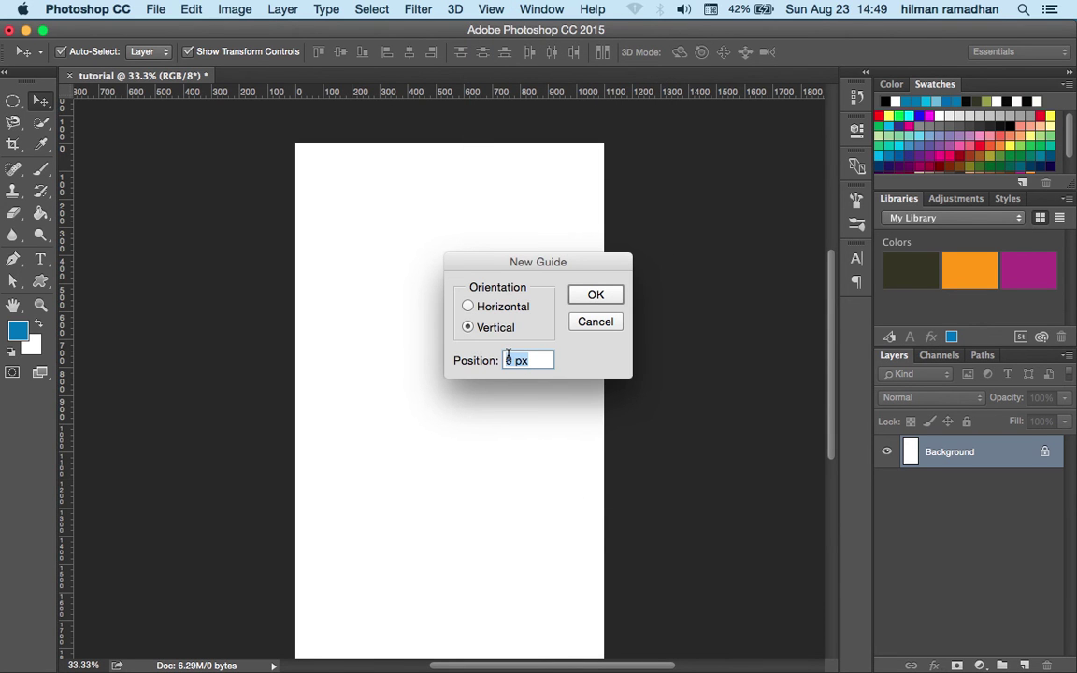
text(70)
click(591, 297)
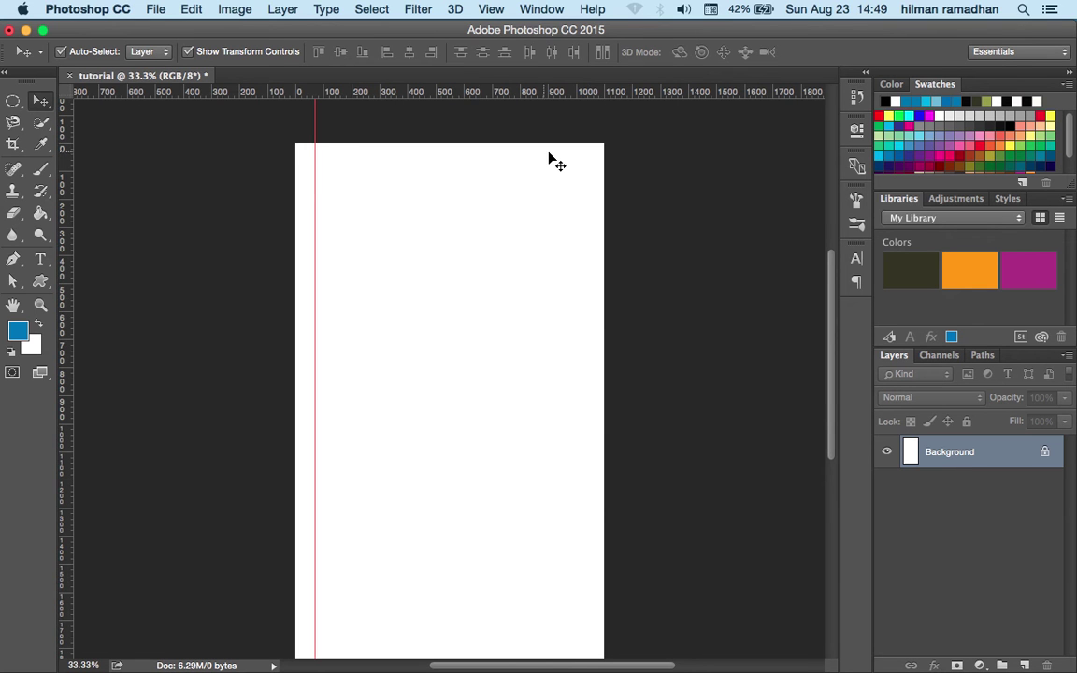
Add a second vertical guide at 1030 px for the margin on the canvas's other side.
click(489, 9)
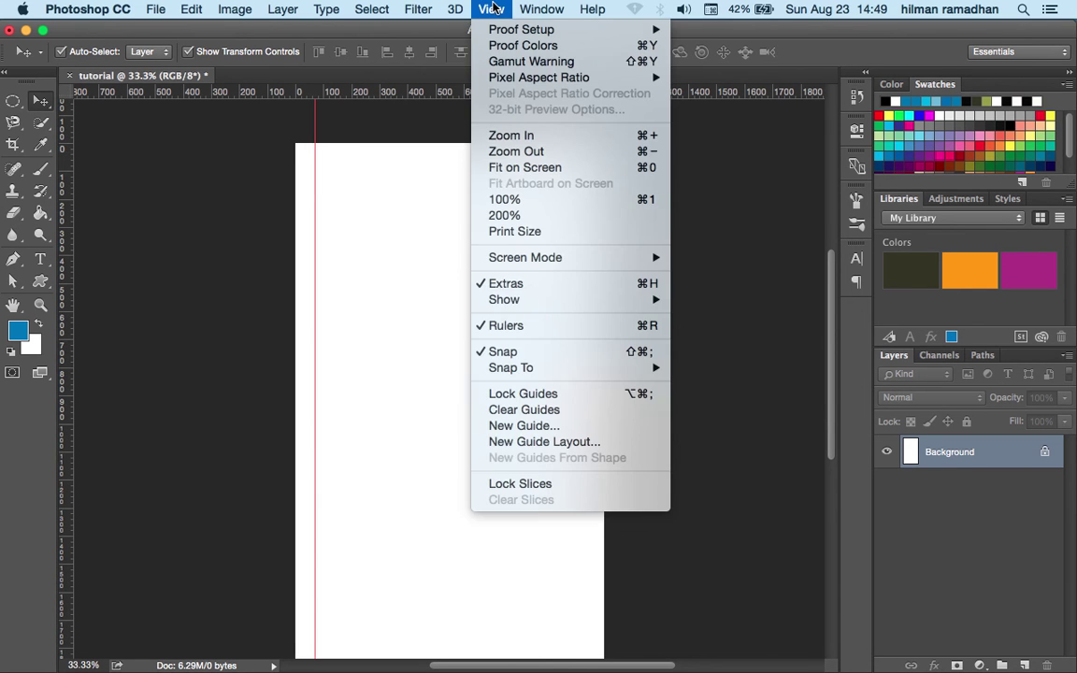
click(523, 425)
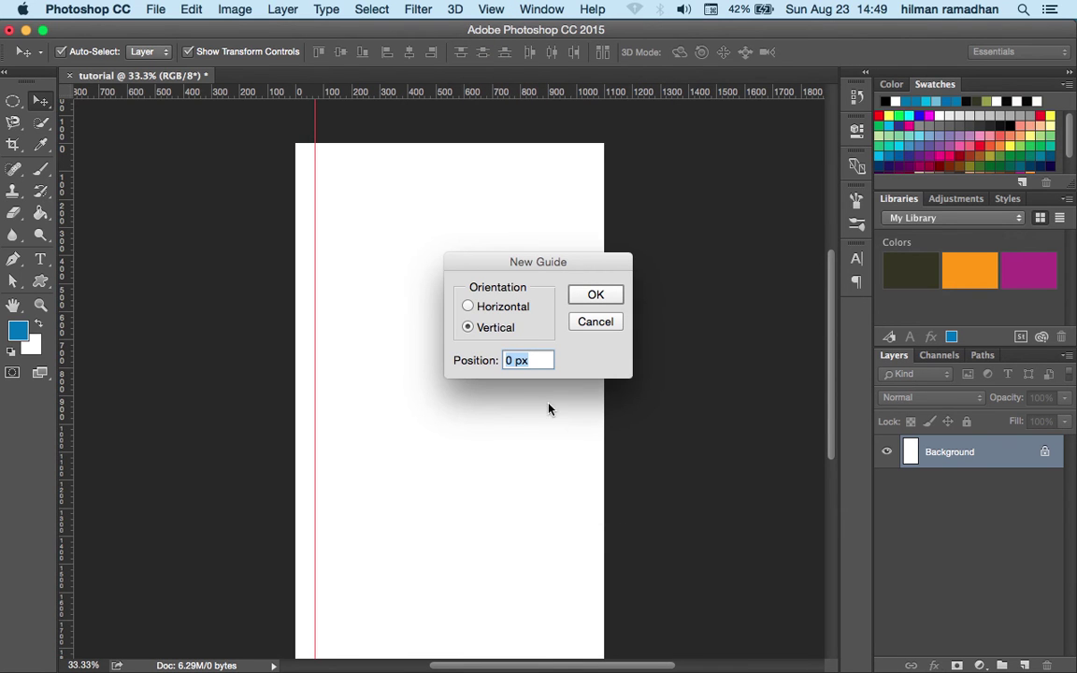
key(Left)
text(100)
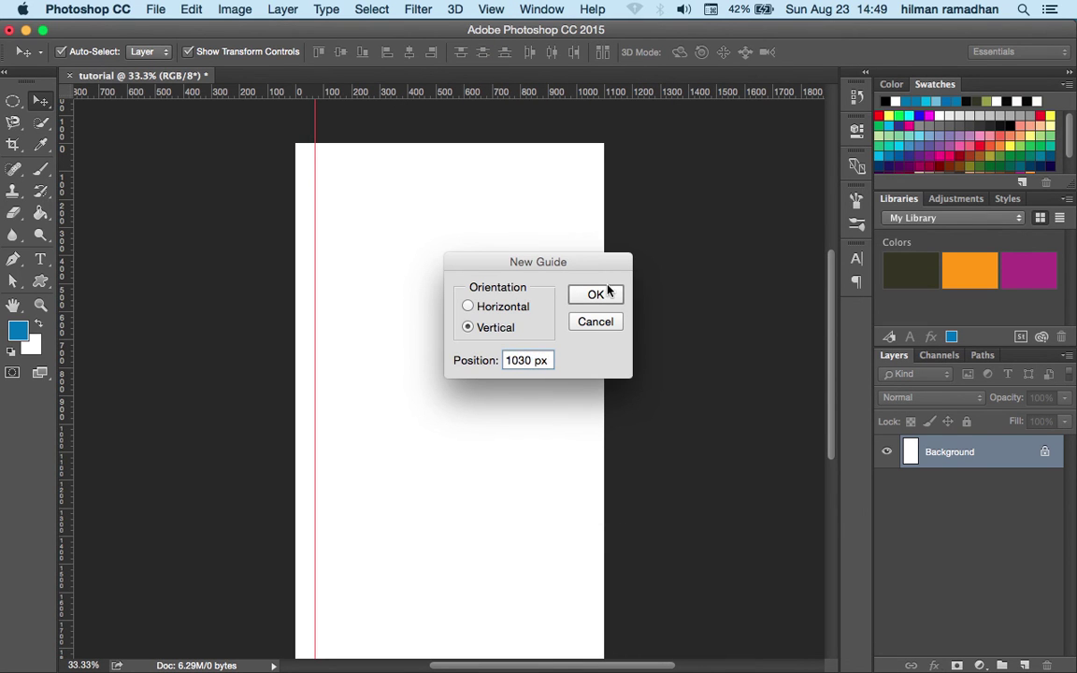
click(596, 293)
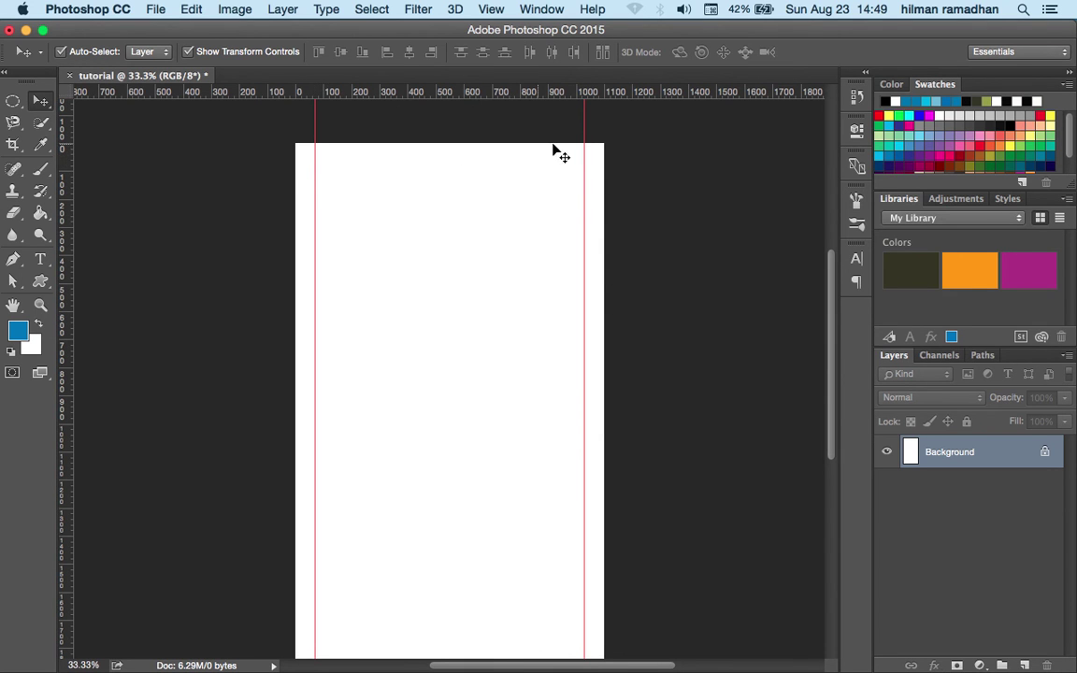
Move the rulers' zero point onto the left vertical guide, slightly above the canvas's upper edge.
scroll(583, 148, right, 2)
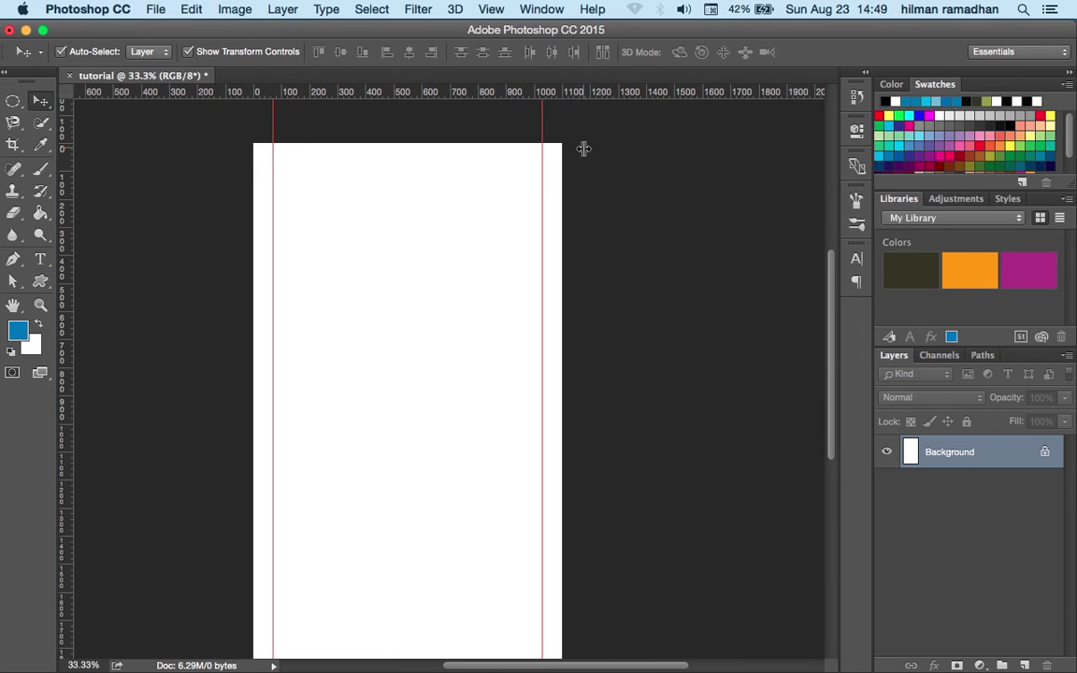
scroll(583, 148, left, 1)
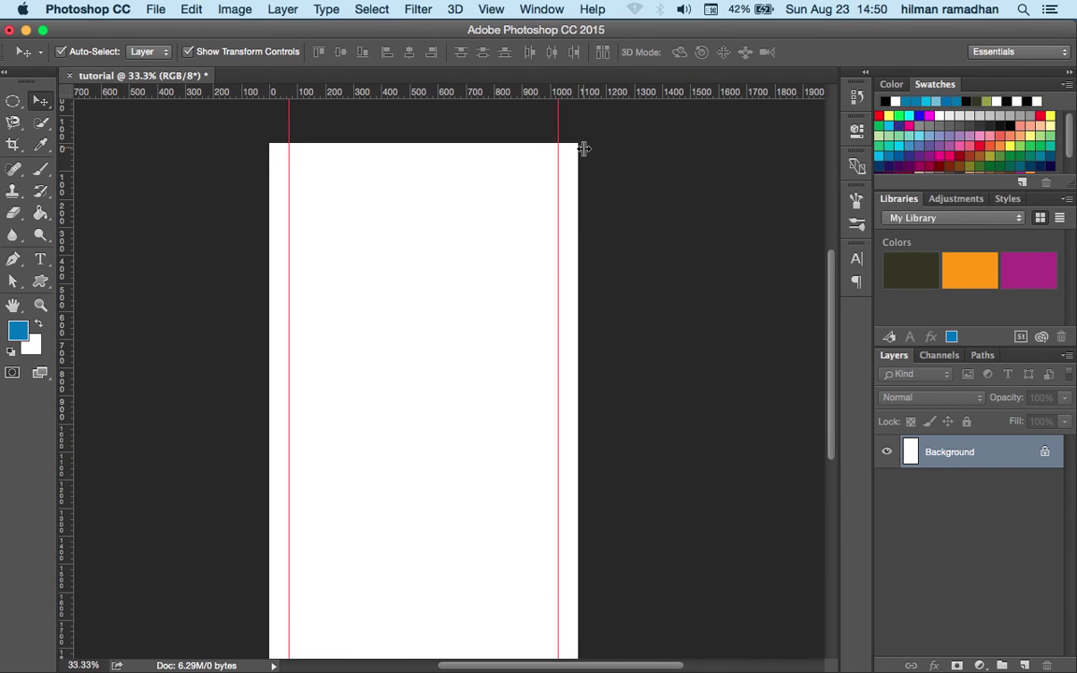
scroll(315, 127, left, 2)
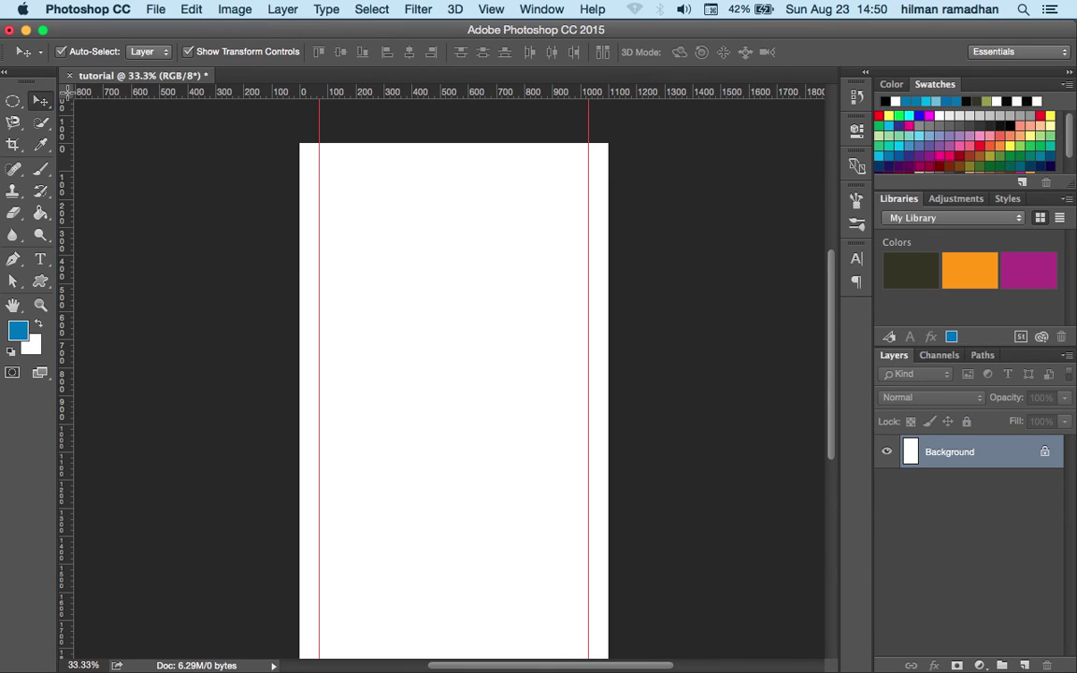
drag(63, 88, 319, 115)
scroll(358, 142, up, 3)
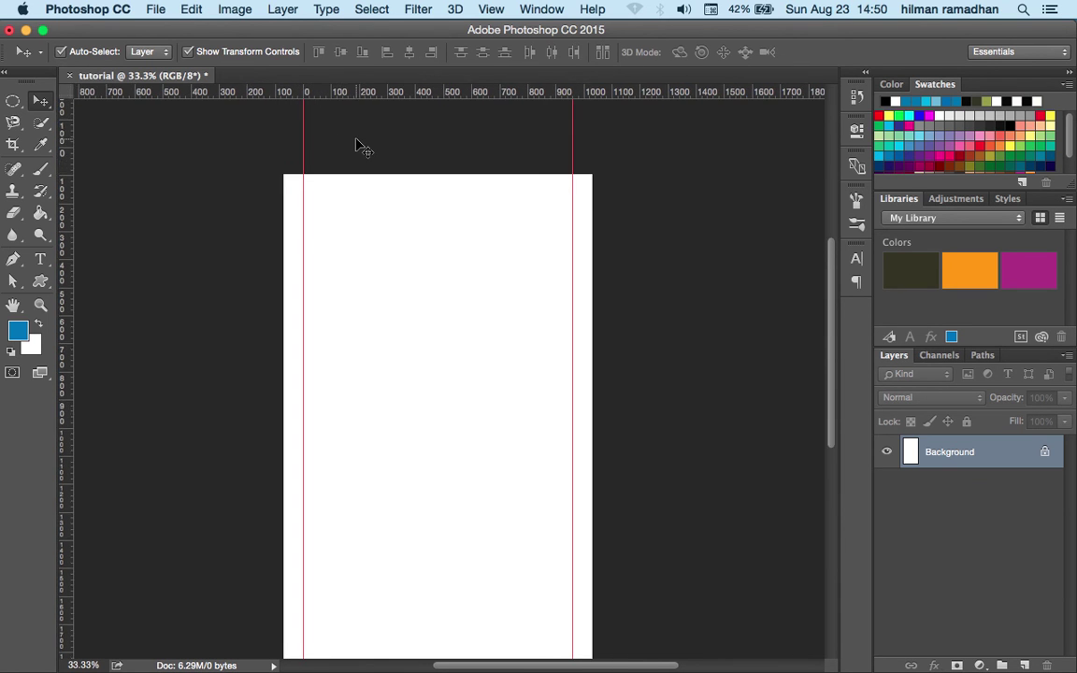
key(super+equal)
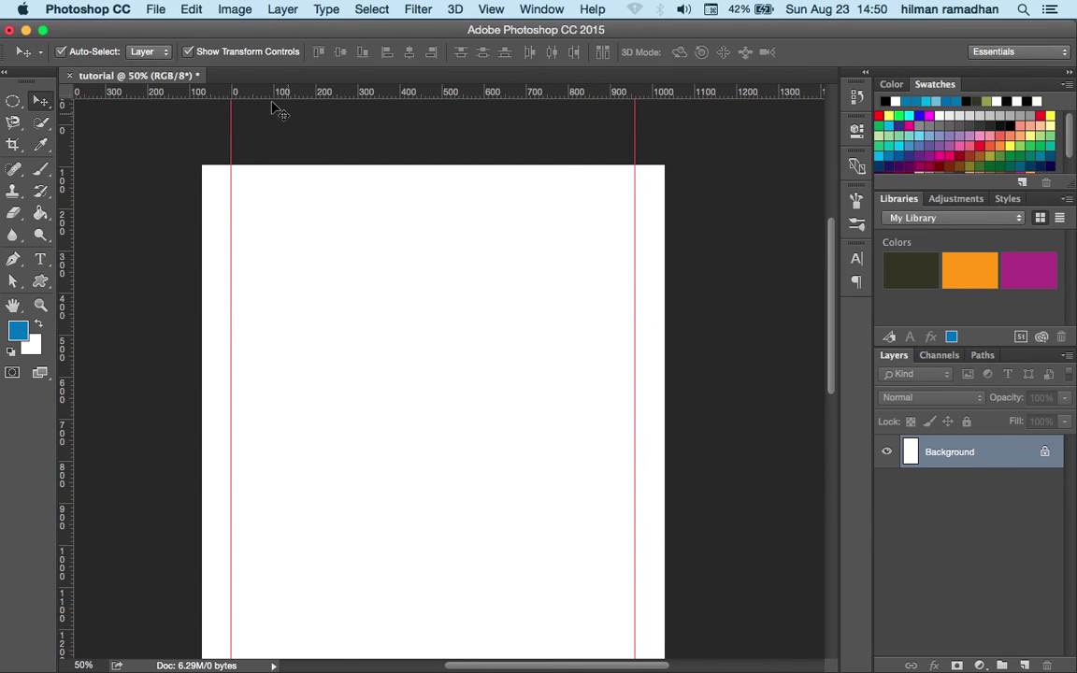
scroll(230, 120, left, 2)
scroll(230, 121, up, 1)
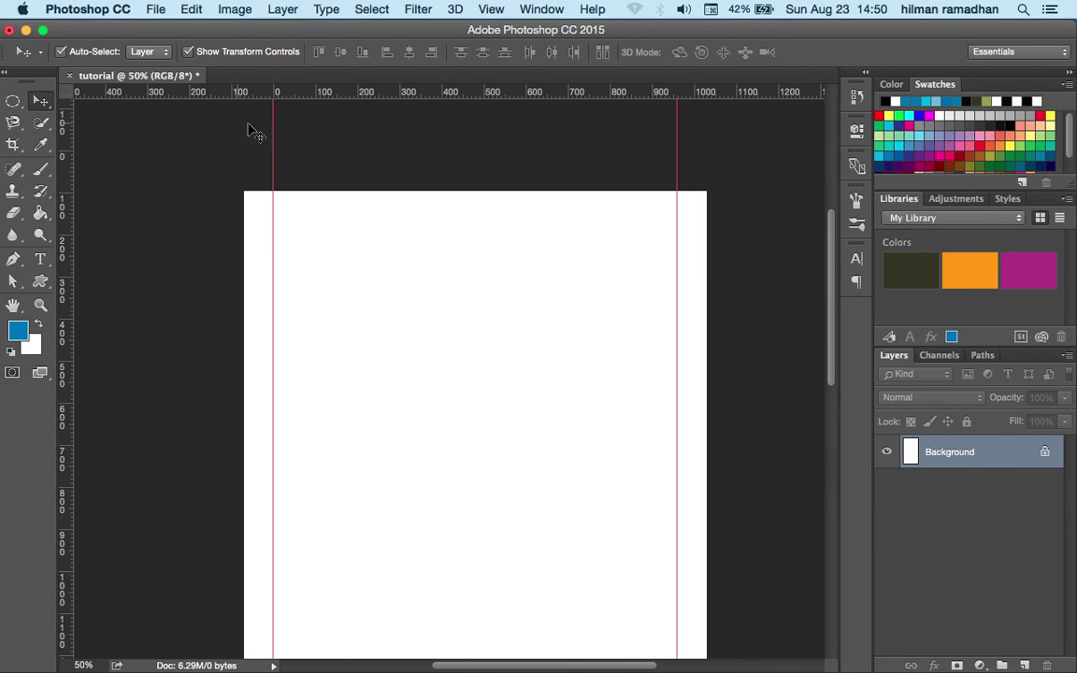
scroll(335, 170, right, 2)
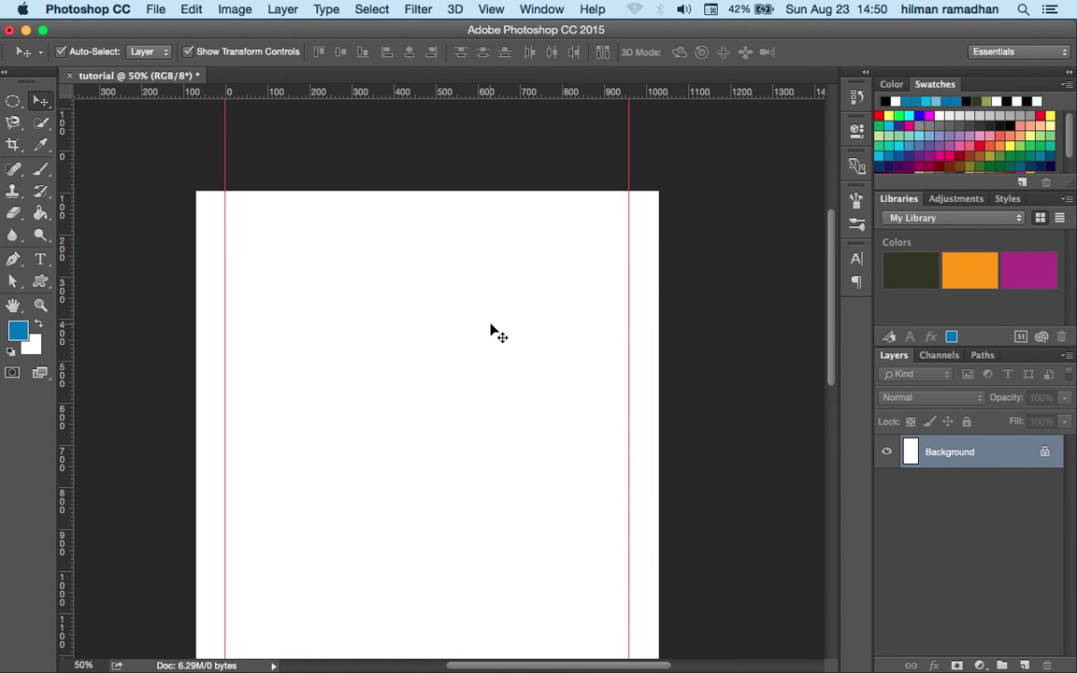
Add a guide layout of 3 columns with a 20 px gutter, keeping the existing margin guides.
click(500, 10)
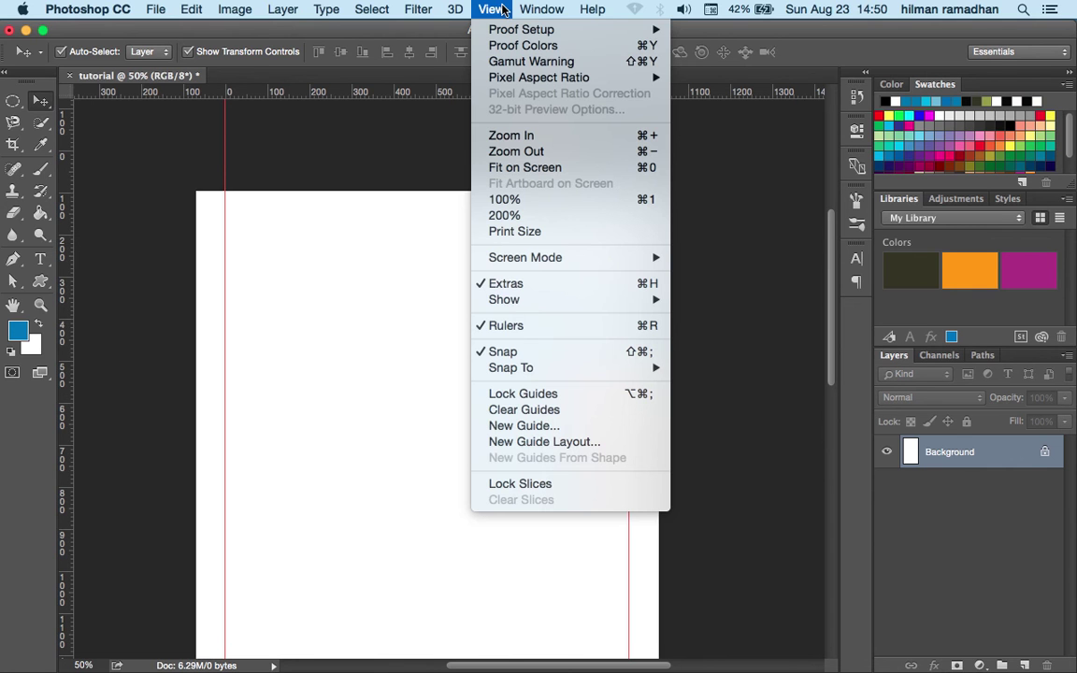
click(563, 452)
click(522, 342)
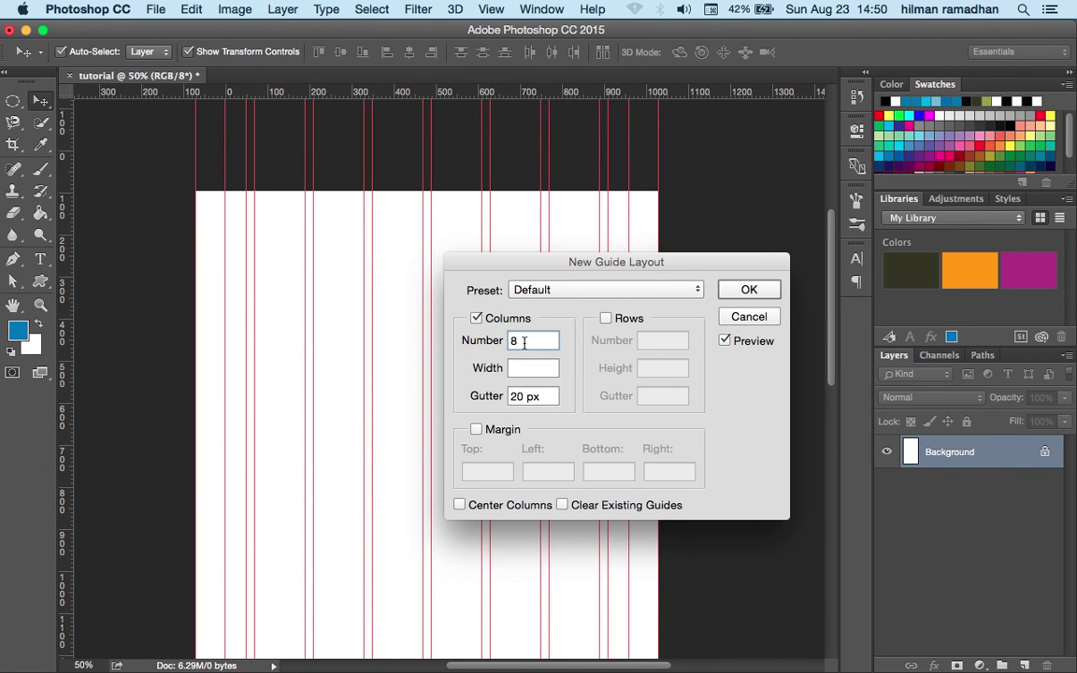
double_click(515, 342)
text(3)
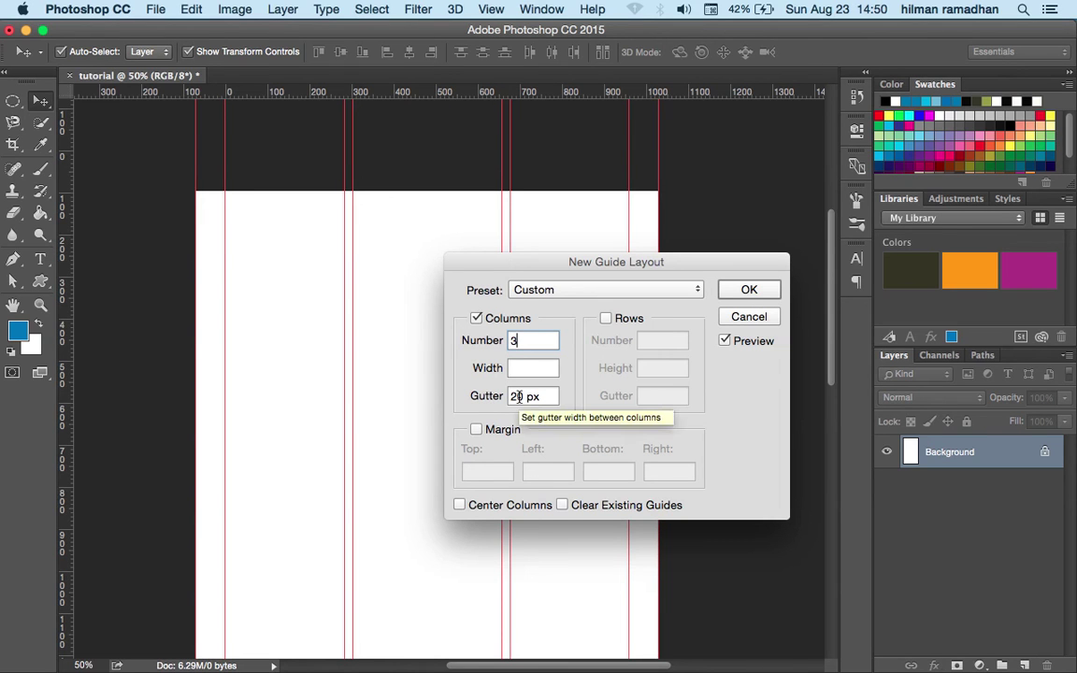
click(743, 290)
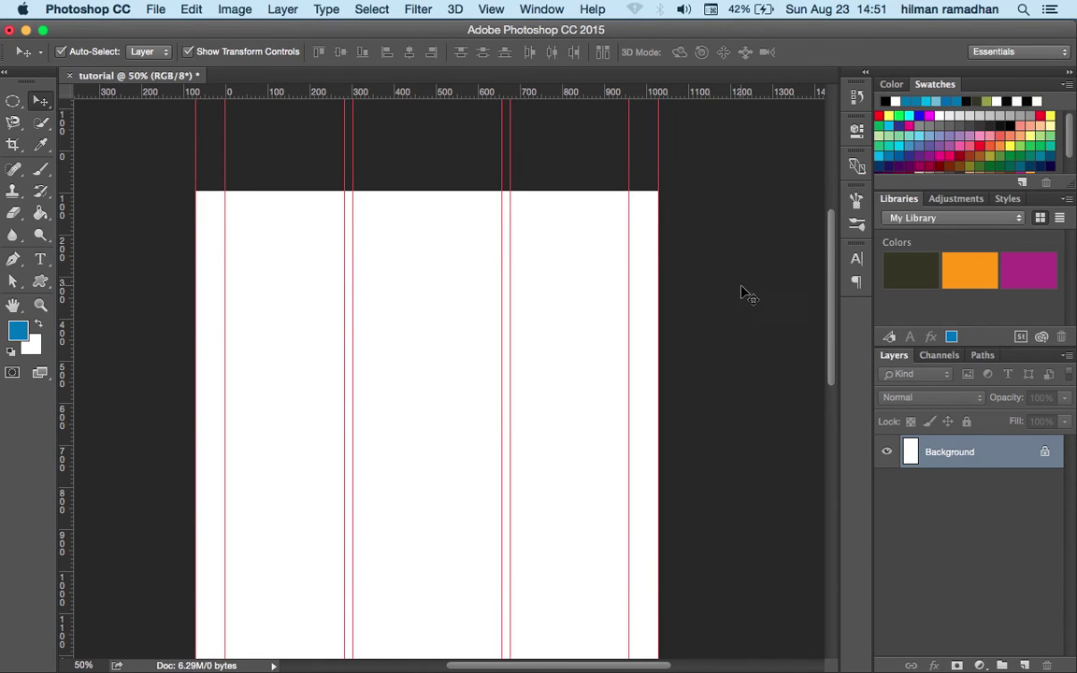
scroll(601, 445, down, 10)
scroll(601, 445, up, 8)
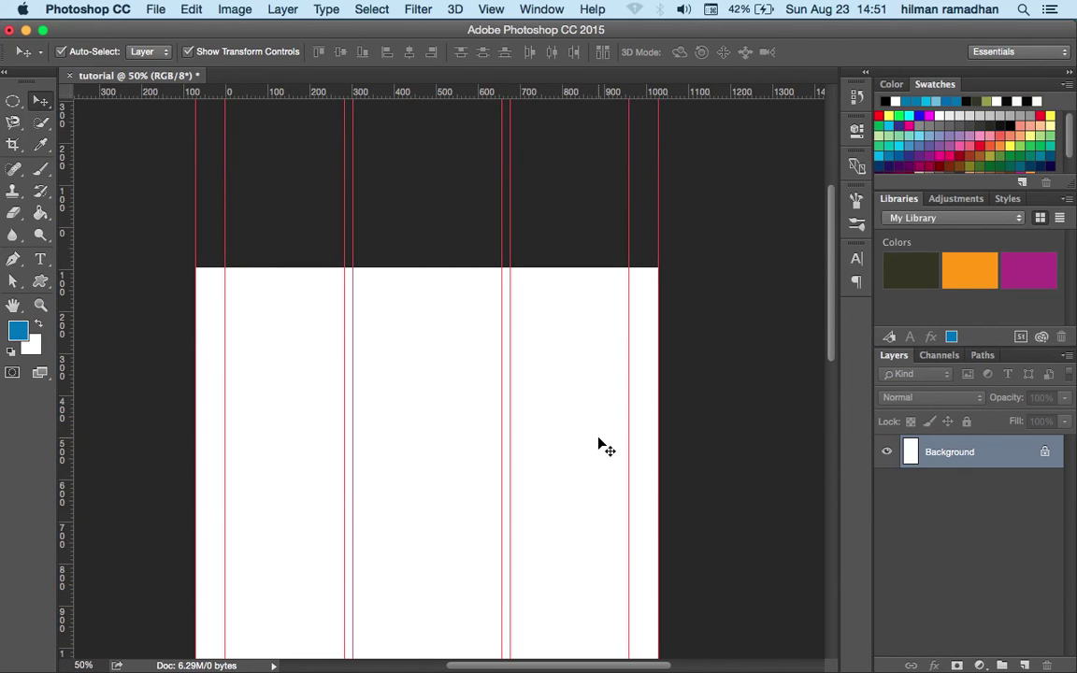
Toggle the display of the grid and the guides on and off over the canvas.
click(495, 8)
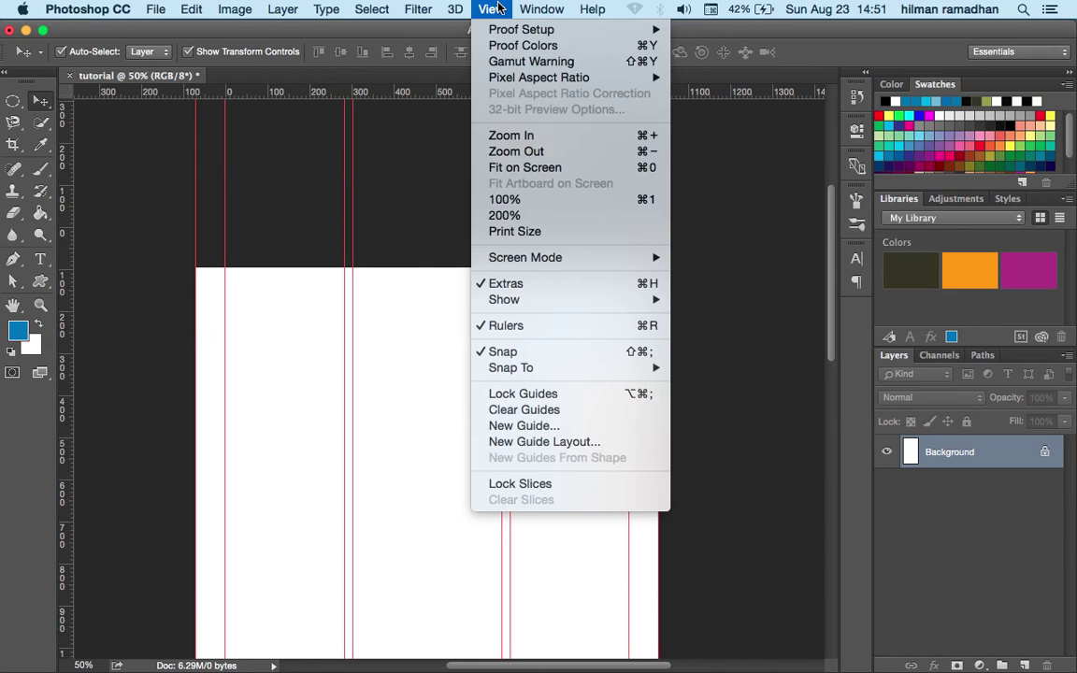
click(385, 187)
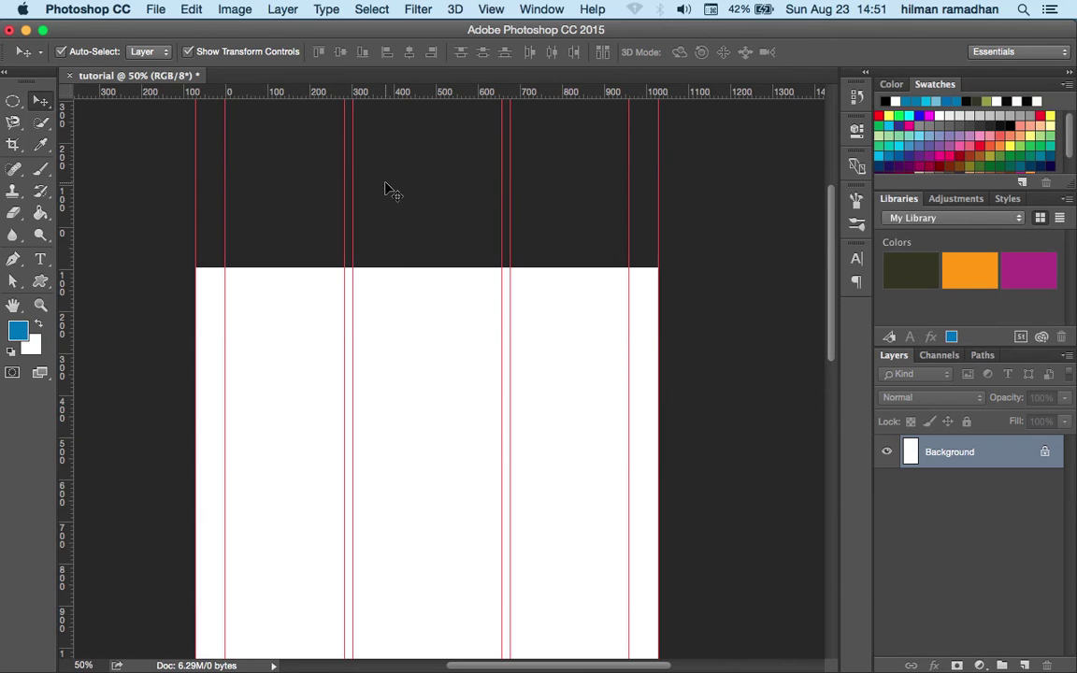
key(super+apostrophe)
key(super+apostrophe)
key(super+semicolon)
key(super+semicolon)
key(super+semicolon)
key(super+semicolon)
key(super+semicolon)
key(super+semicolon)
key(super+semicolon)
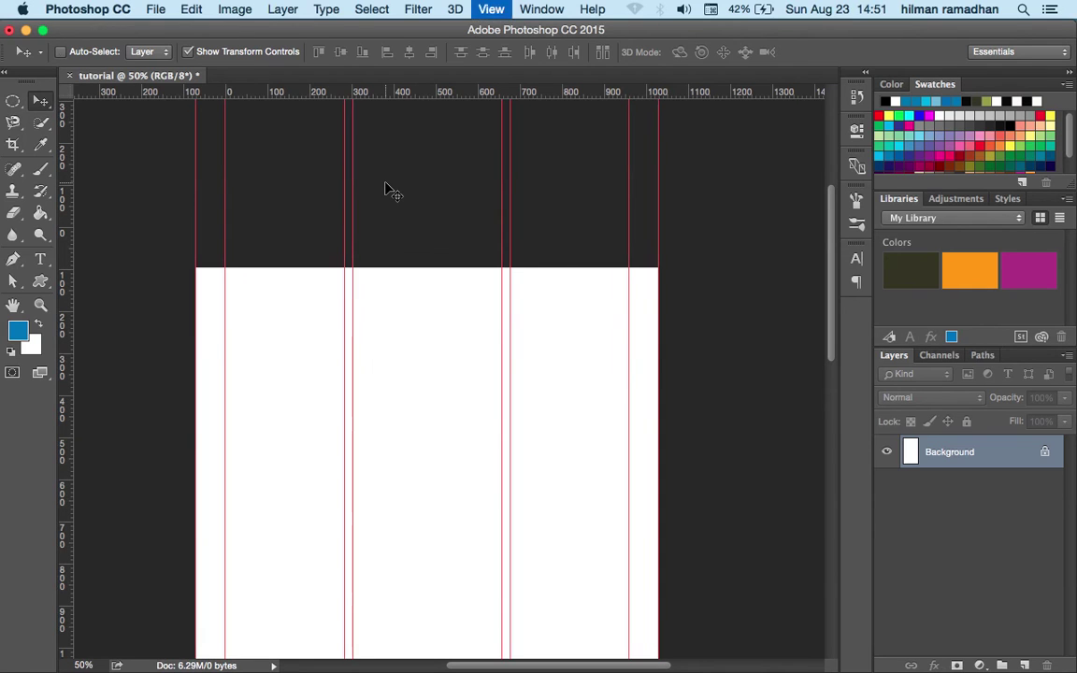
key(super+semicolon)
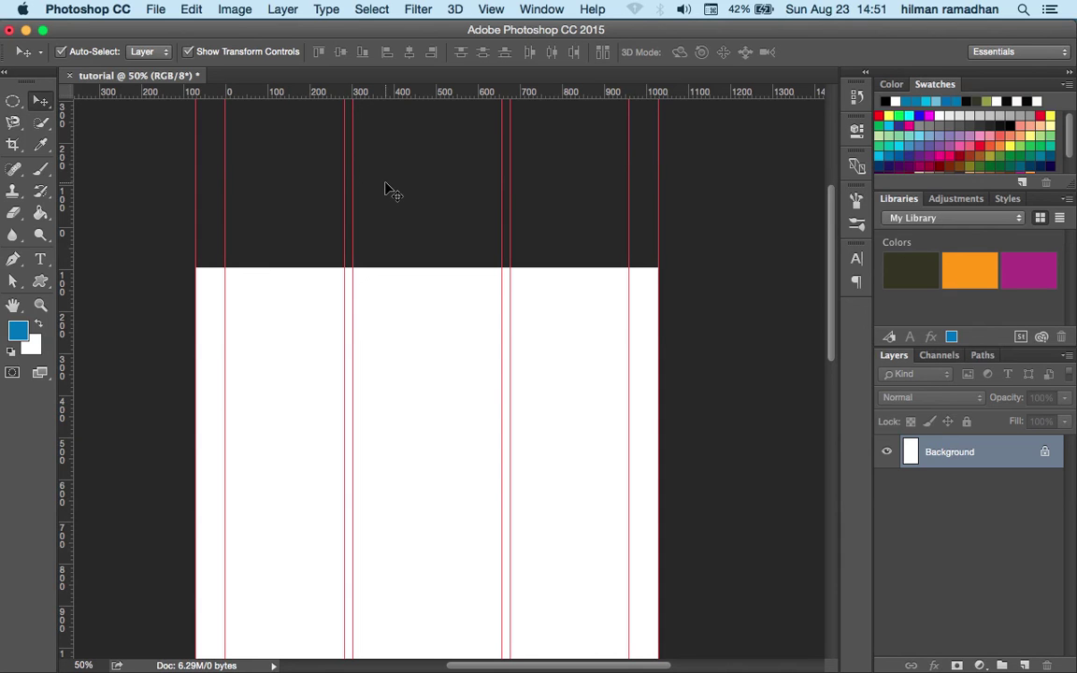
key(super)
key(super)
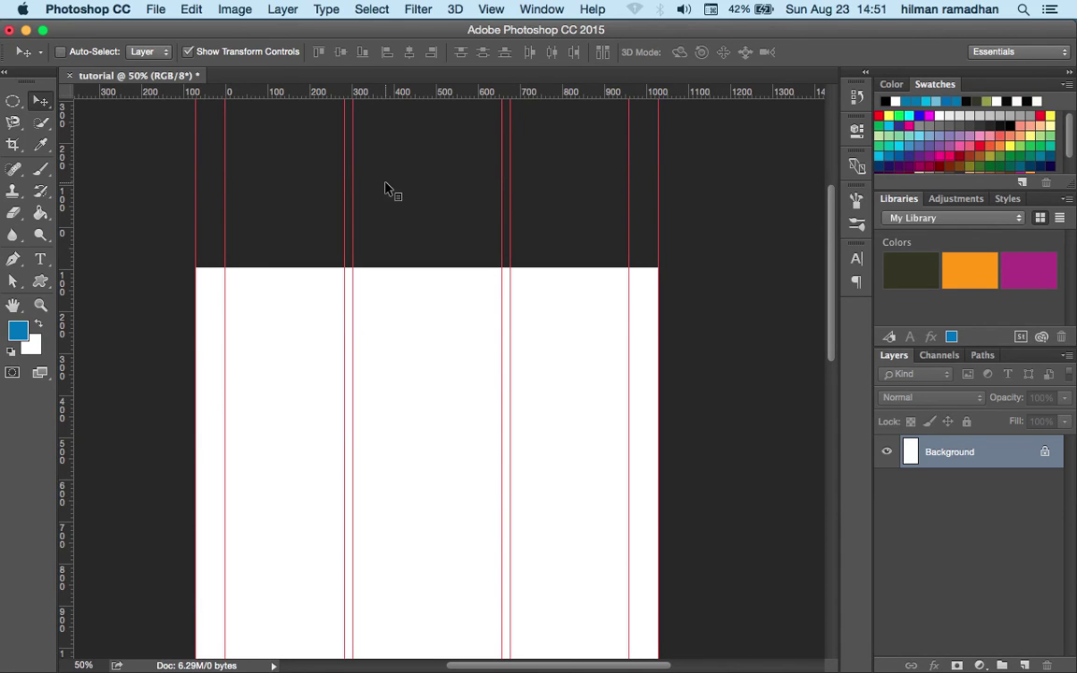